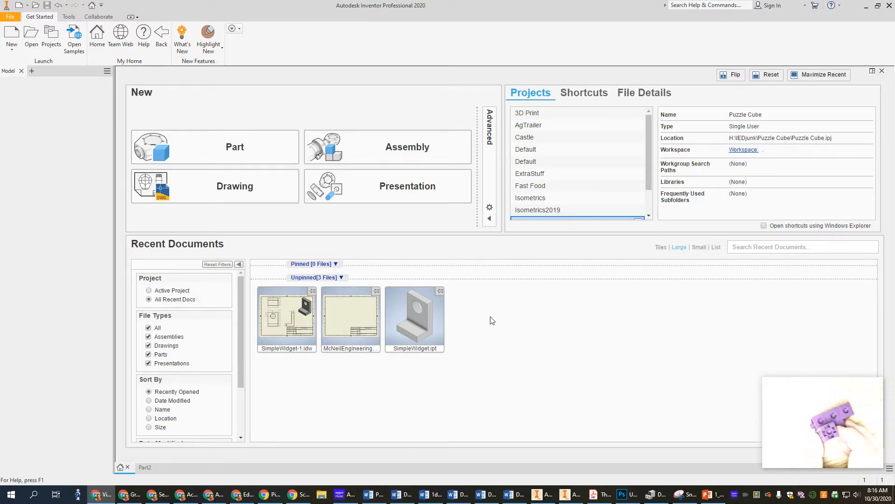
Create a new part and start a 2D sketch on the front (XY) origin plane.
{"action": "left_click", "coordinate": [218, 149]}
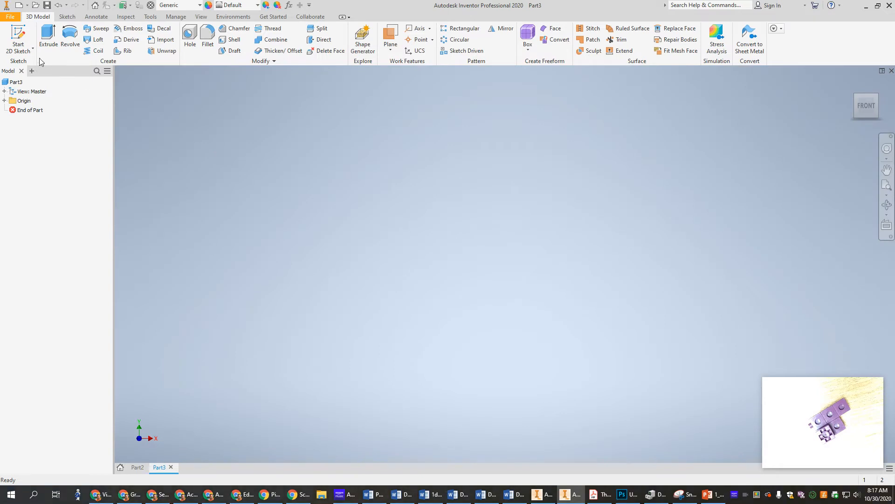
{"action": "left_click", "coordinate": [20, 35]}
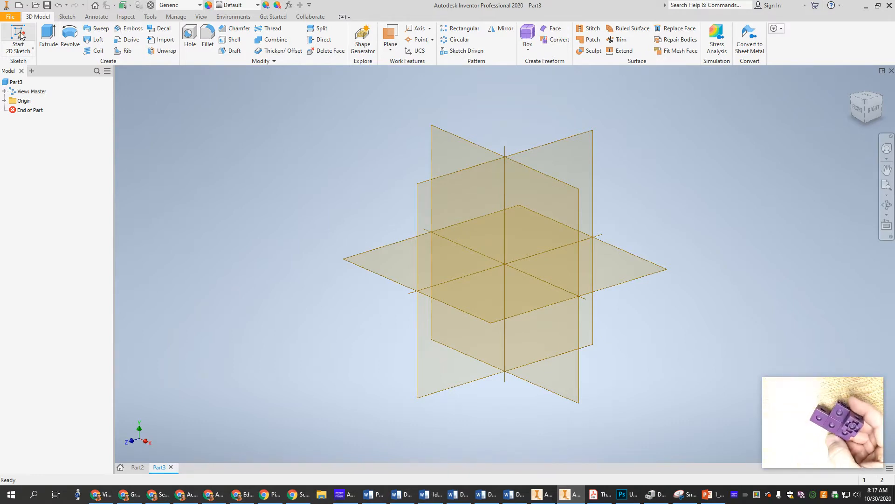
{"action": "left_click", "coordinate": [20, 36]}
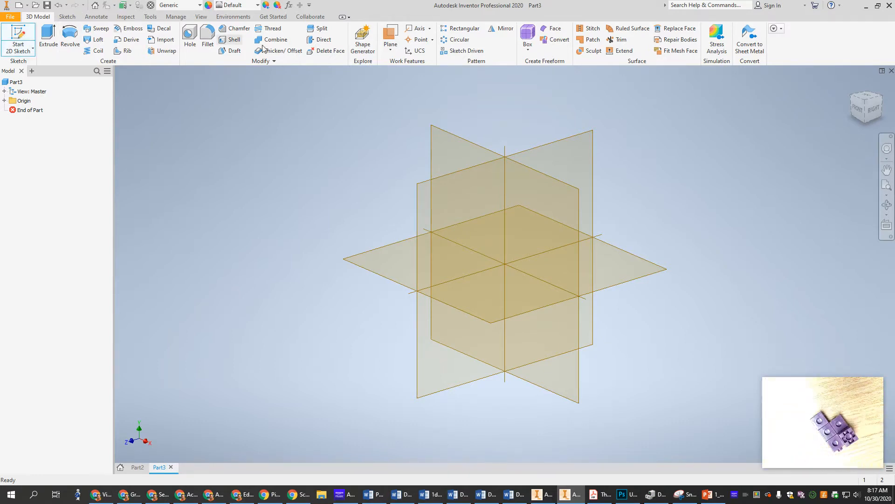
{"action": "left_click", "coordinate": [447, 155]}
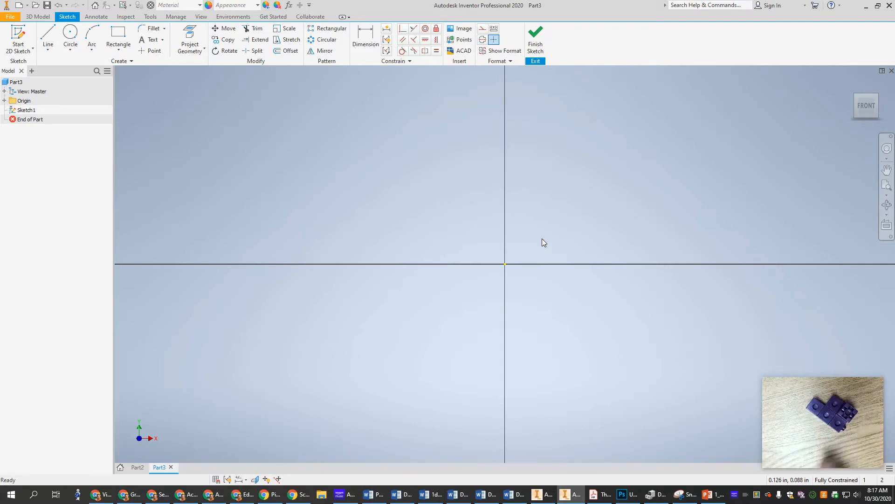
Sketch a rectangle from the origin, 3*.75 in wide and 2*.75 in high, and finish the sketch.
{"action": "left_click", "coordinate": [118, 35]}
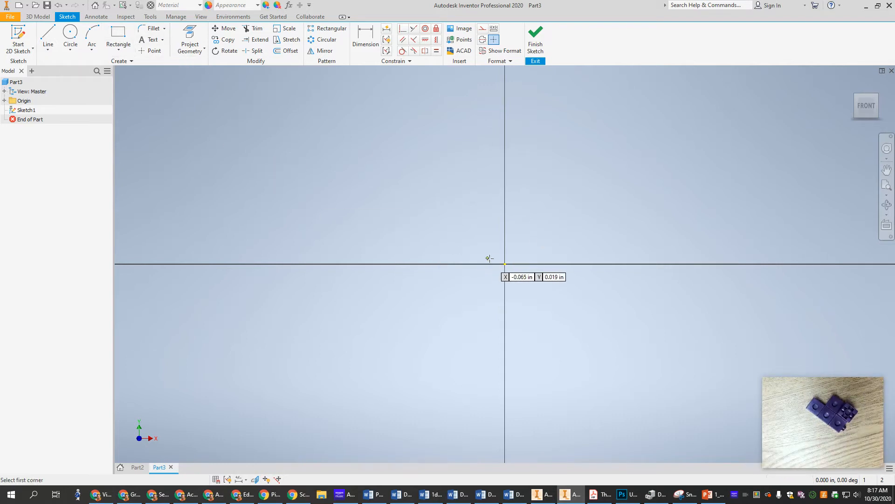
{"action": "left_click", "coordinate": [505, 264]}
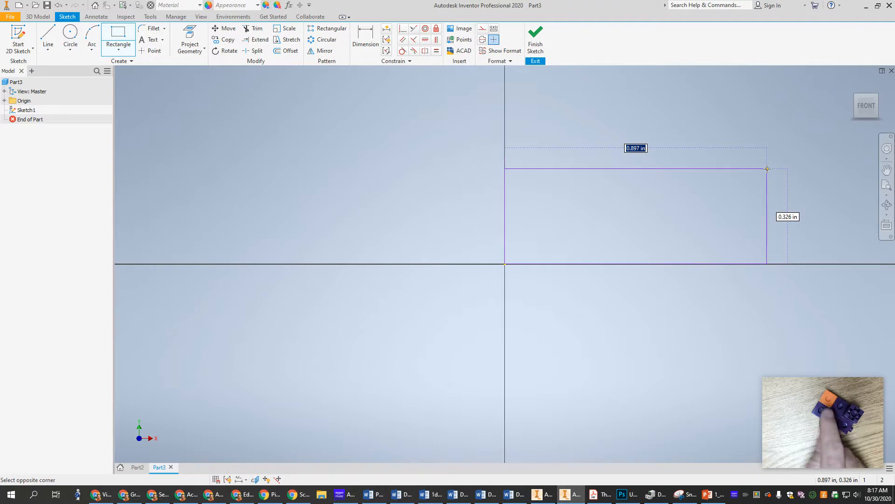
{"action": "type", "text": "3"}
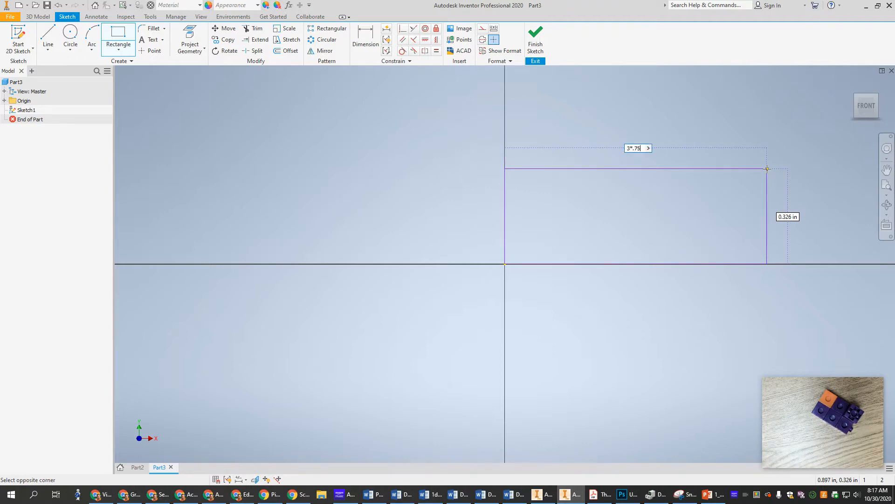
{"action": "type", "text": "*.75"}
{"action": "key", "text": "Tab"}
{"action": "type", "text": "2"}
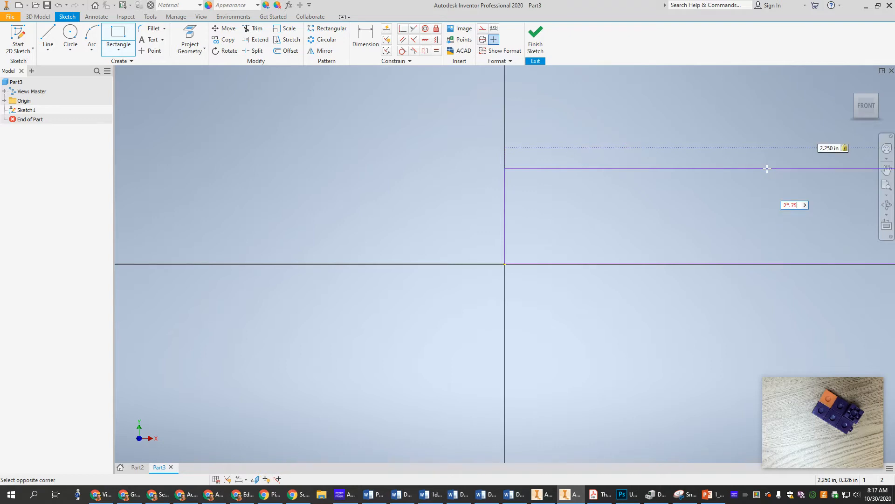
{"action": "type", "text": "*.75"}
{"action": "key", "text": "Return"}
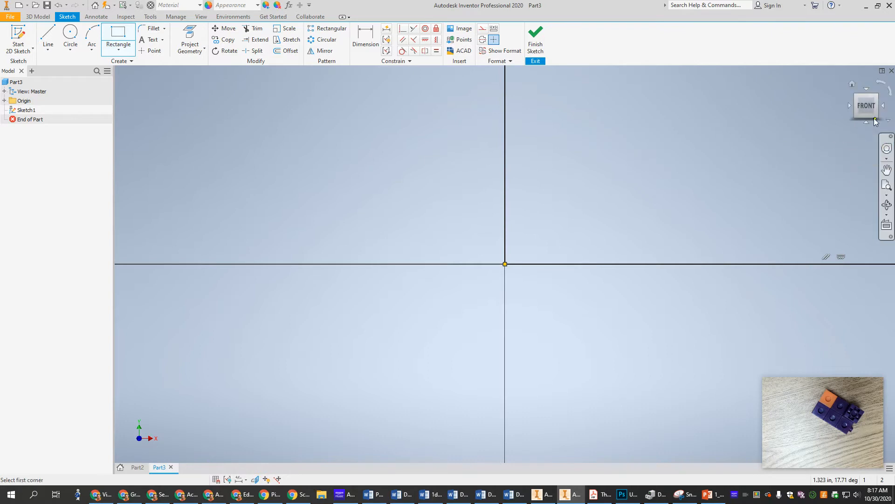
{"action": "left_click", "coordinate": [871, 114]}
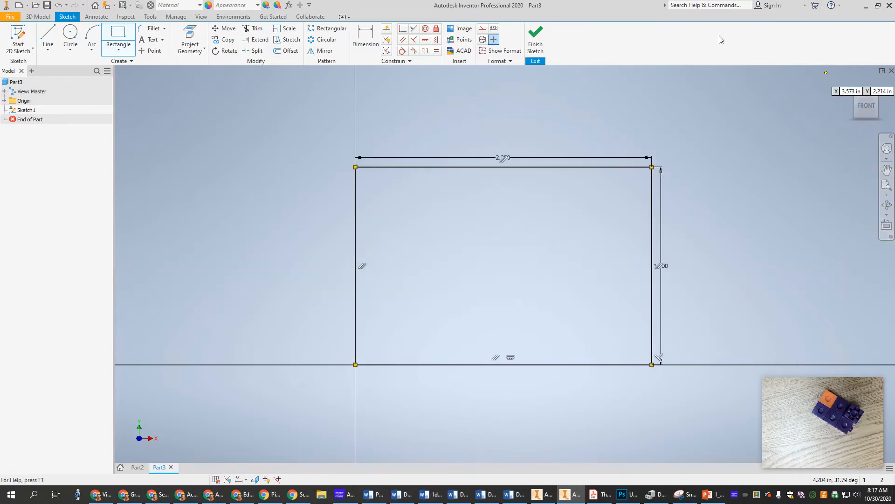
{"action": "left_click", "coordinate": [535, 40]}
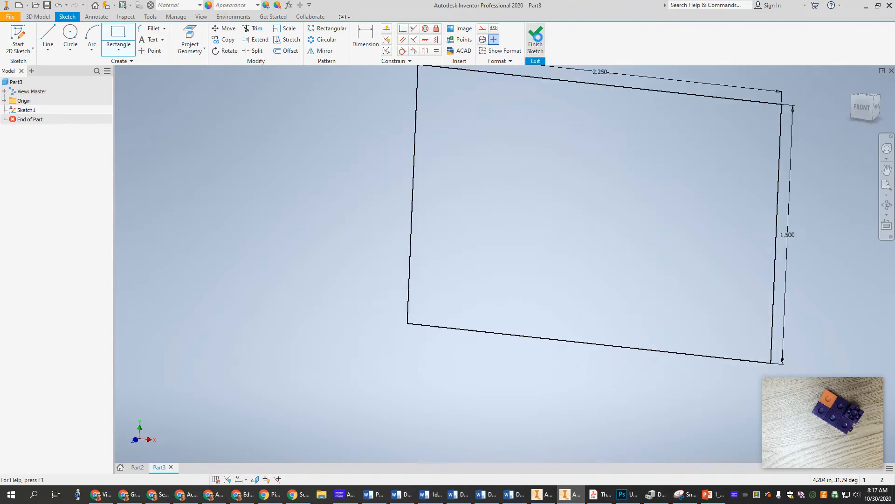
Extrude the rectangle 0.75 in into a solid block.
{"action": "left_click", "coordinate": [852, 83]}
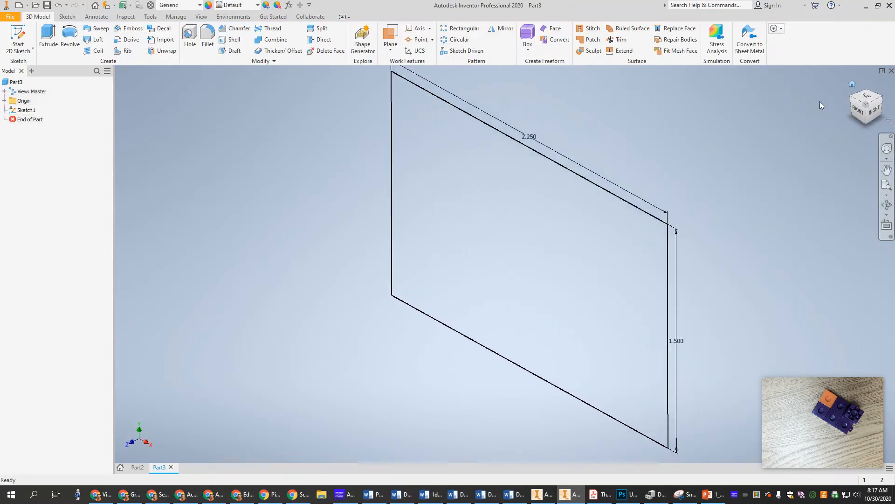
{"action": "left_click", "coordinate": [46, 38]}
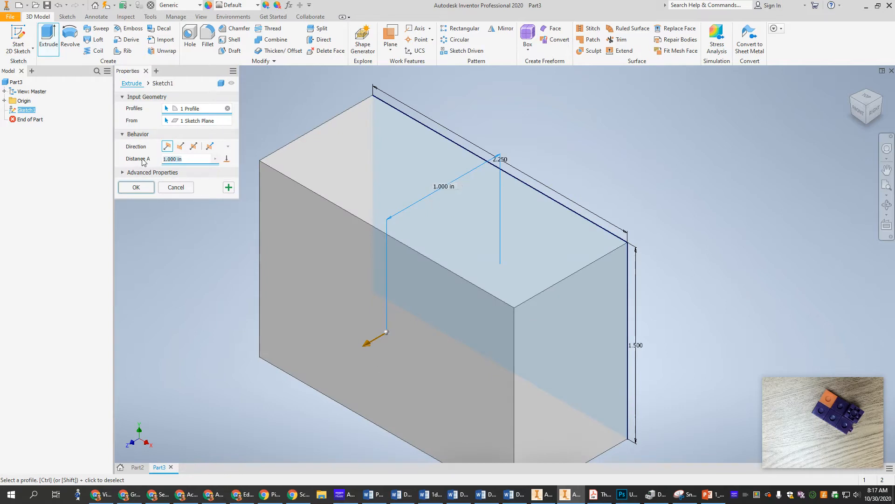
{"action": "type", "text": ".75"}
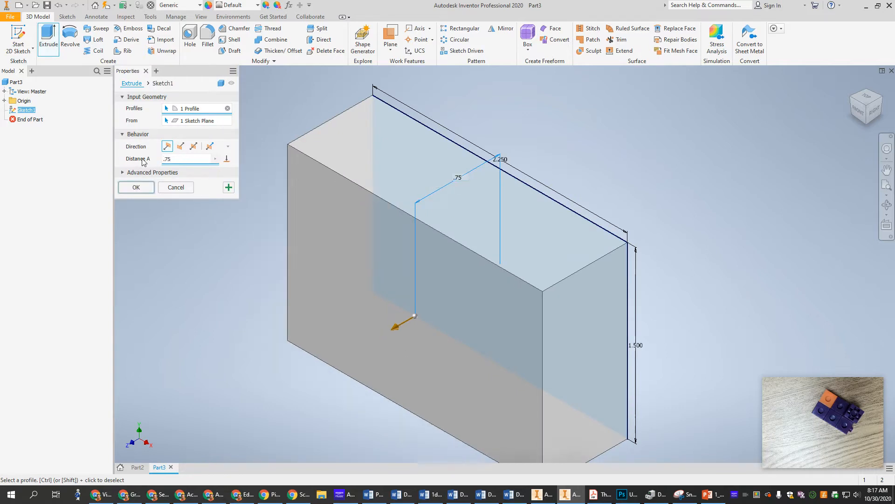
{"action": "left_click", "coordinate": [136, 187]}
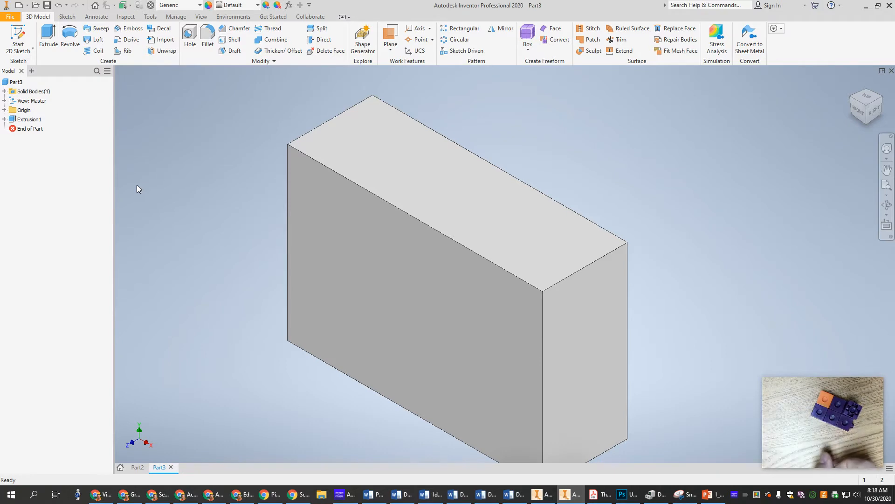
On the block's front face, sketch a 0.75 in square from the upper-left corner and finish the sketch.
{"action": "right_click", "coordinate": [373, 257]}
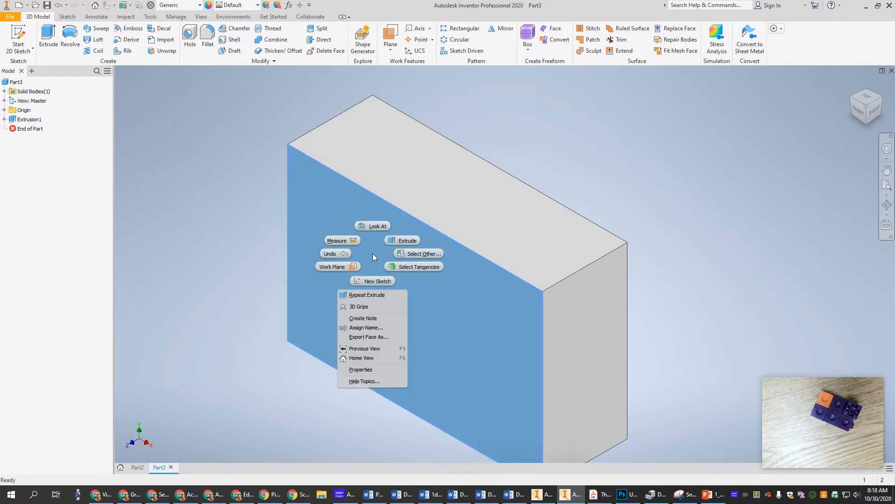
{"action": "left_click", "coordinate": [376, 282]}
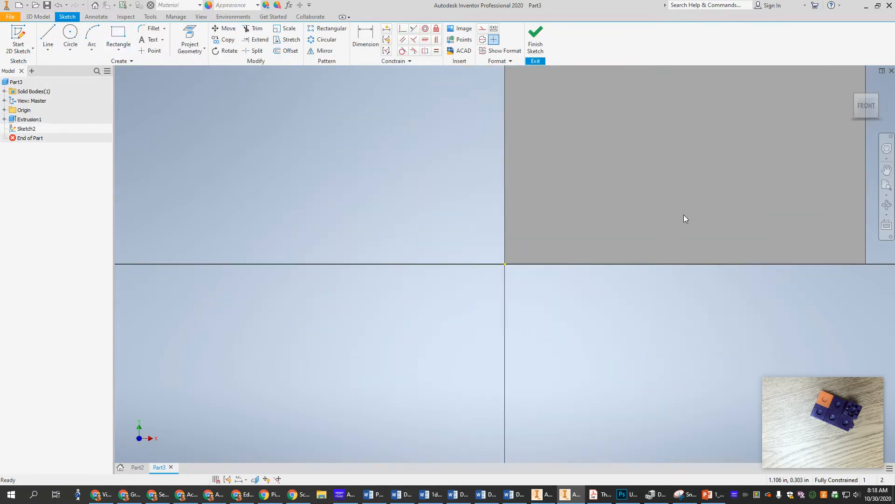
{"action": "left_click", "coordinate": [862, 103]}
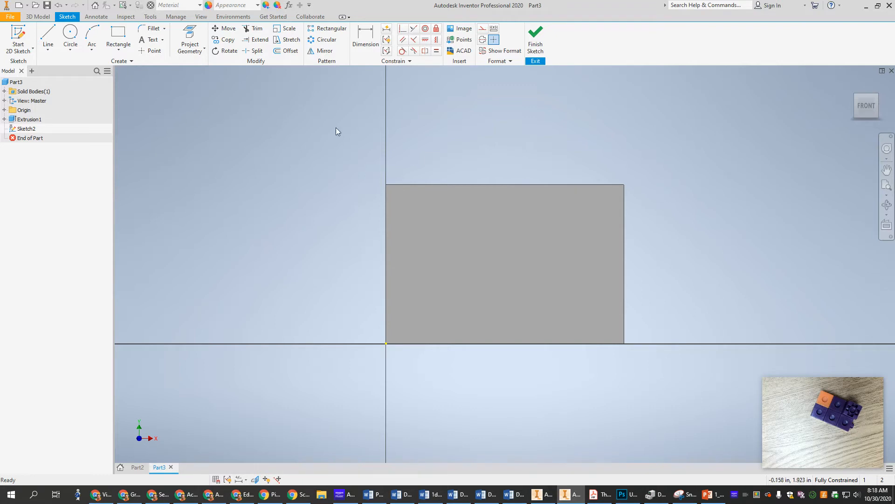
{"action": "left_click", "coordinate": [119, 34]}
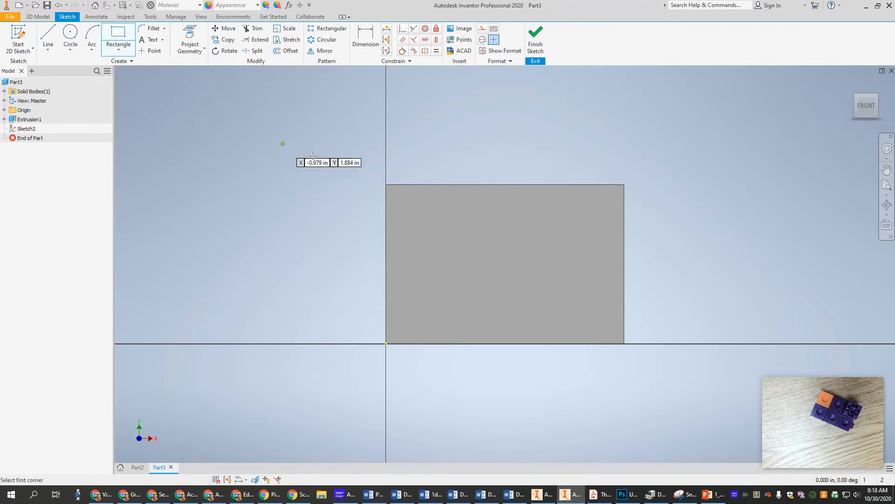
{"action": "left_click", "coordinate": [386, 184]}
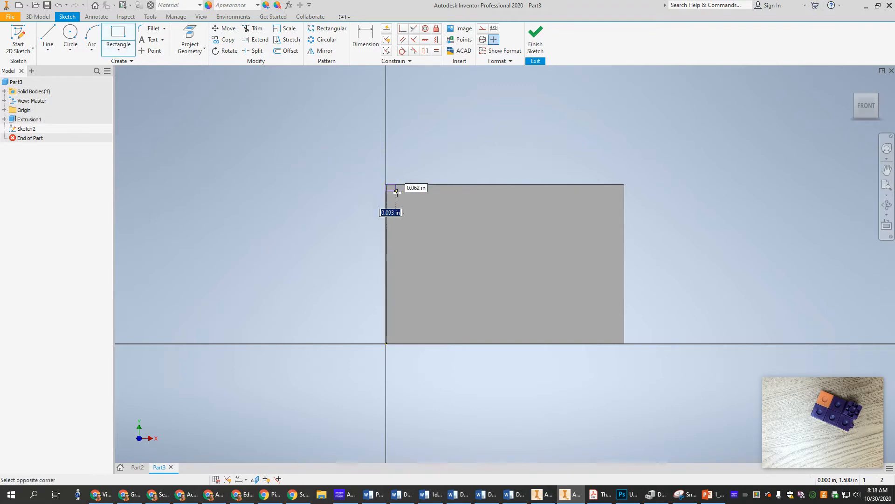
{"action": "type", "text": ".75"}
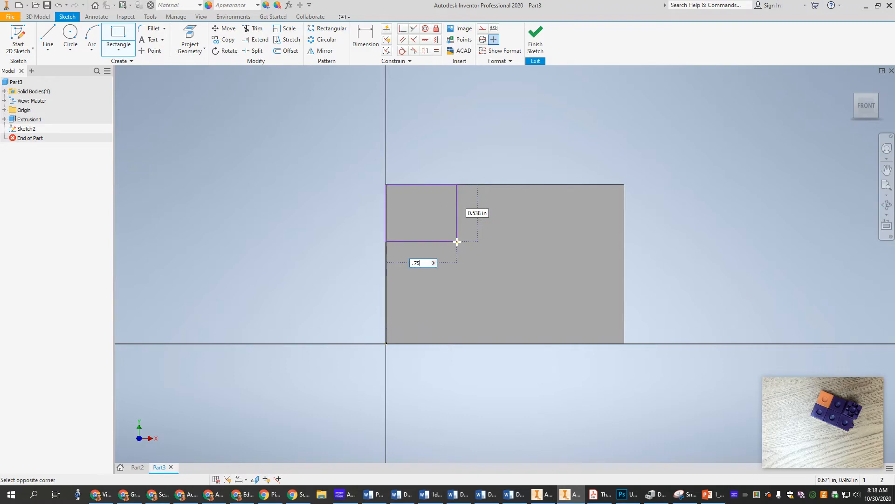
{"action": "key", "text": "Tab"}
{"action": "type", "text": "7"}
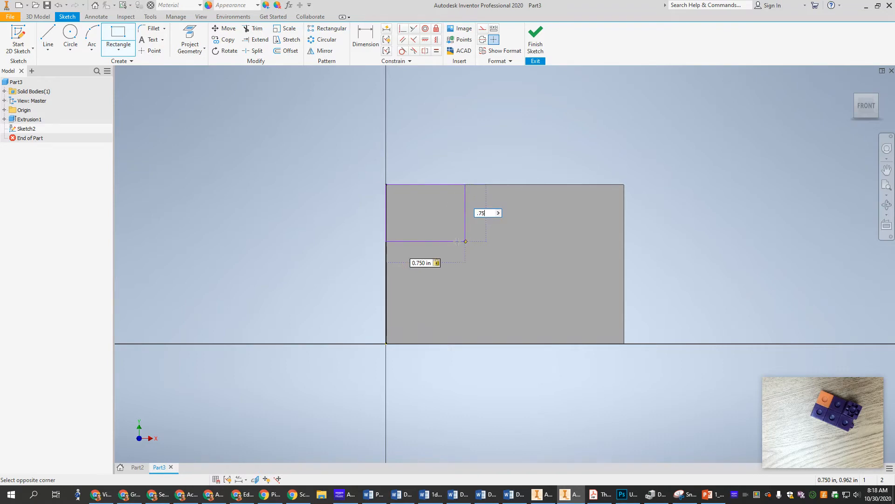
{"action": "key", "text": "Return"}
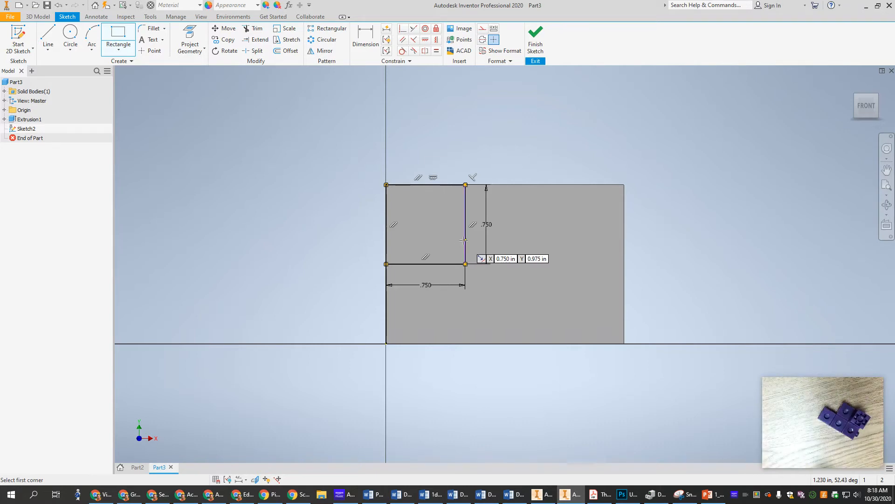
{"action": "left_click", "coordinate": [536, 37]}
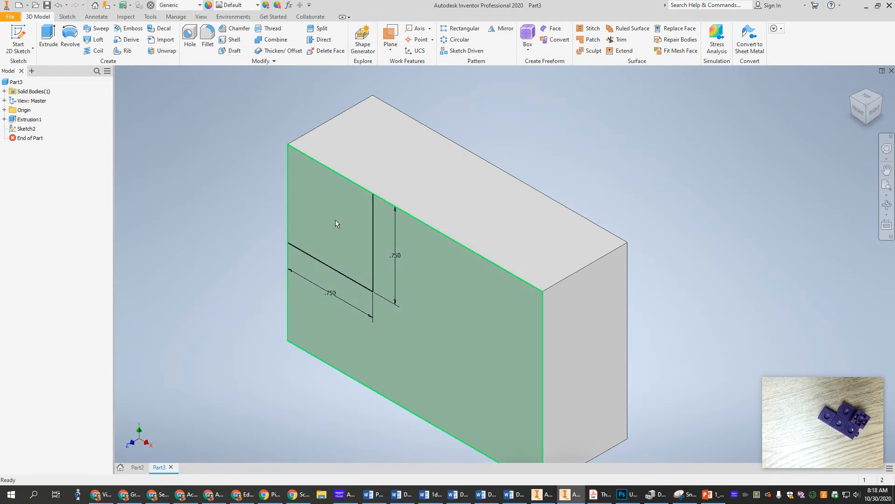
Cut the corner square through the whole block with a Through All extrusion.
{"action": "left_click", "coordinate": [48, 36]}
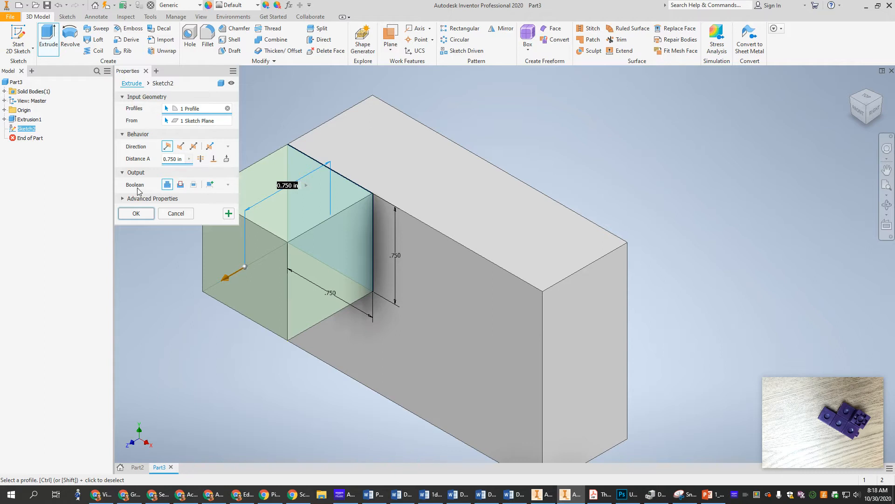
{"action": "left_click", "coordinate": [180, 185]}
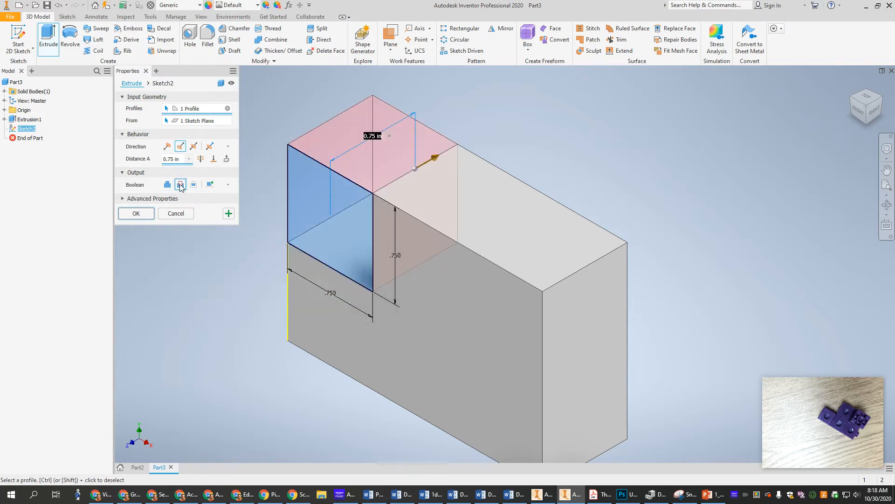
{"action": "left_click", "coordinate": [200, 159]}
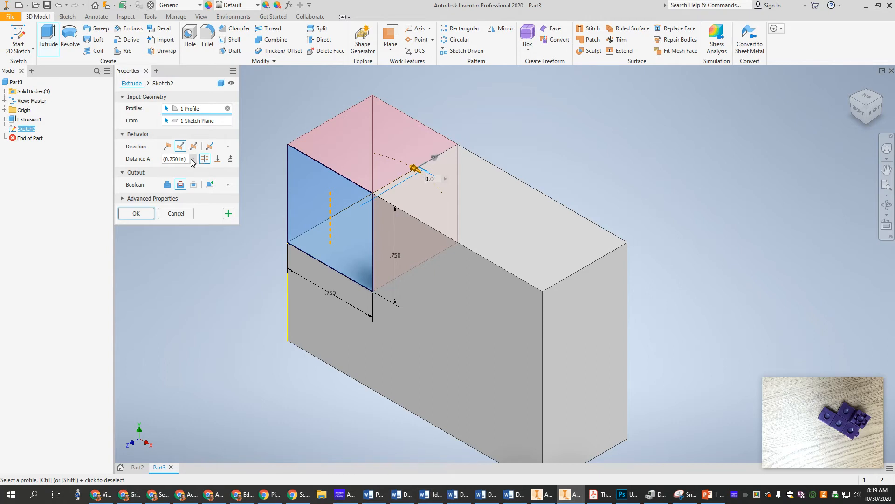
{"action": "left_click", "coordinate": [137, 213]}
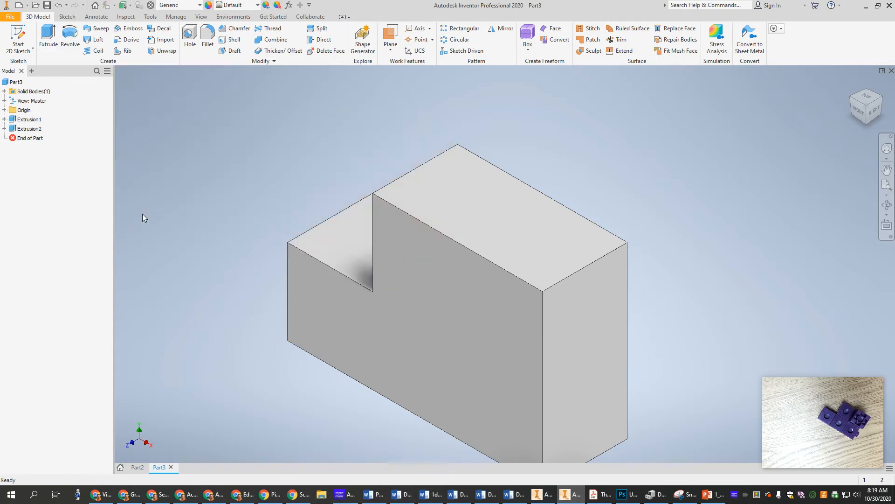
On the part's front face, sketch a 0.75 in square from the upper-right corner and finish the sketch.
{"action": "left_click", "coordinate": [860, 112]}
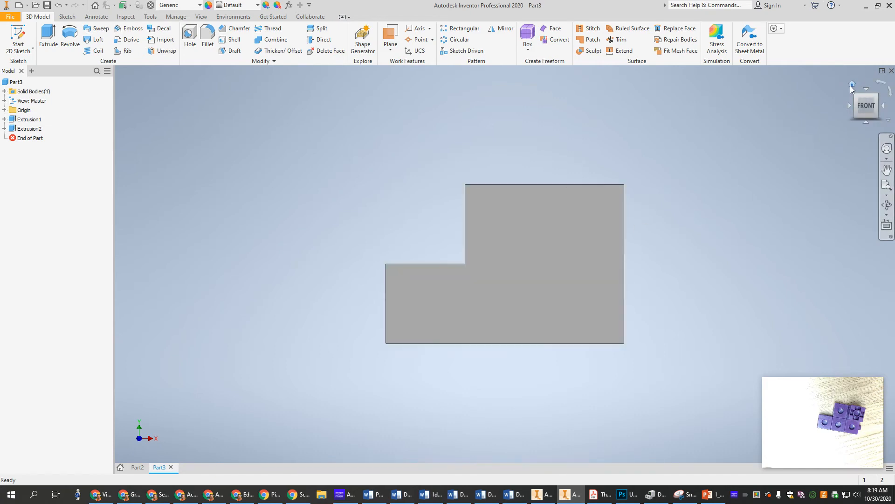
{"action": "left_click", "coordinate": [851, 84]}
{"action": "right_click", "coordinate": [514, 309]}
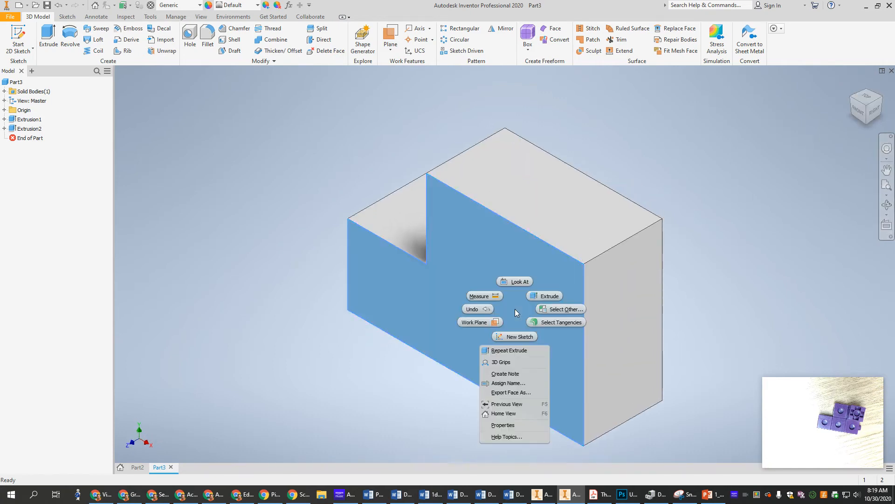
{"action": "left_click", "coordinate": [523, 334]}
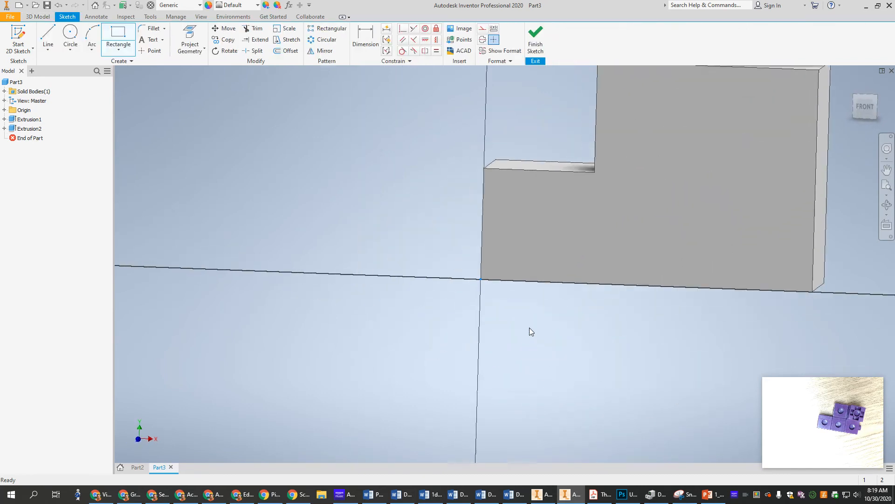
{"action": "left_click", "coordinate": [866, 109]}
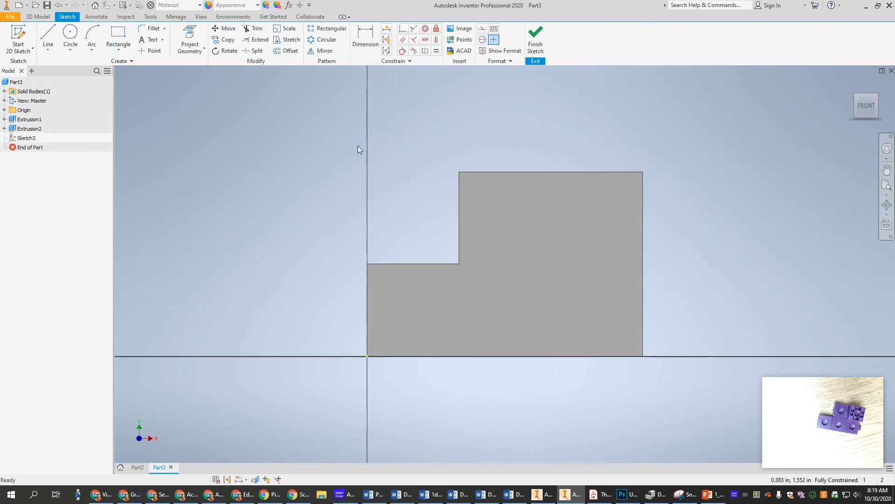
{"action": "left_click", "coordinate": [119, 37]}
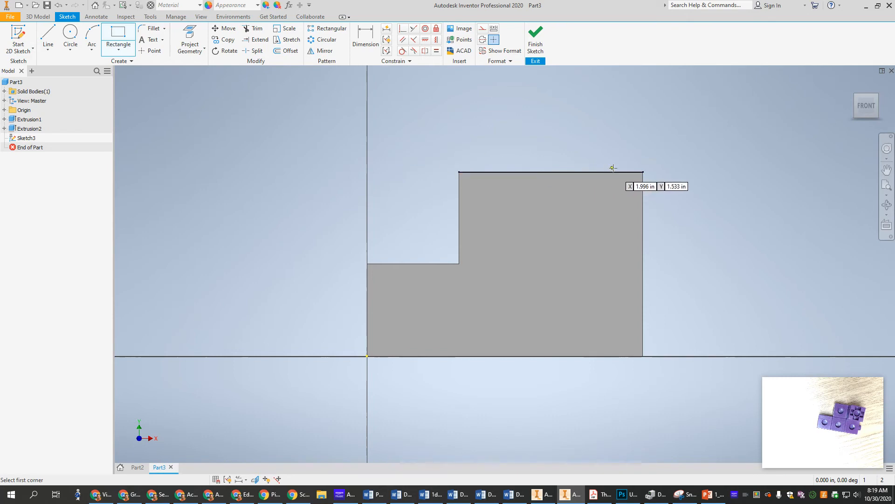
{"action": "left_click", "coordinate": [644, 172]}
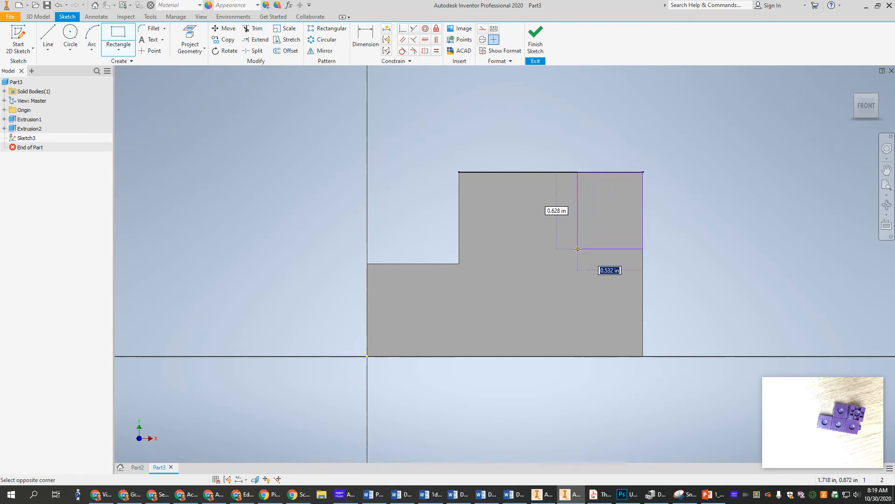
{"action": "type", "text": ".75"}
{"action": "key", "text": "Tab"}
{"action": "type", "text": ".7"}
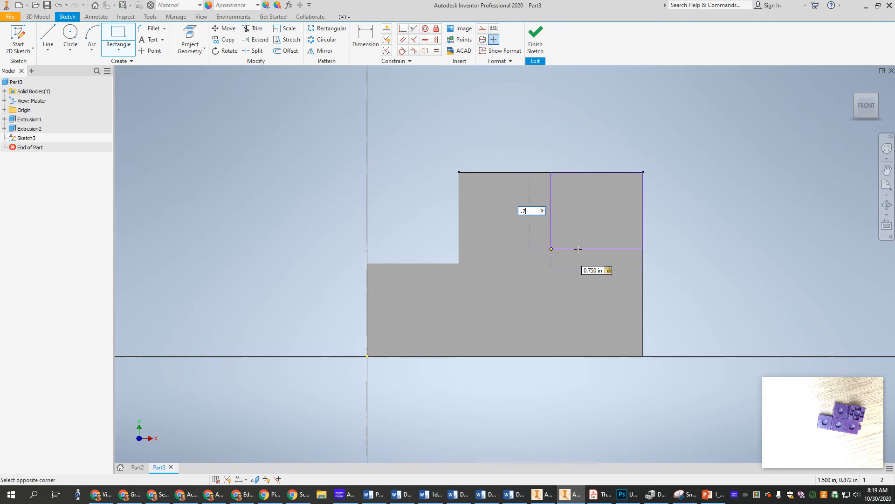
{"action": "key", "text": "Return"}
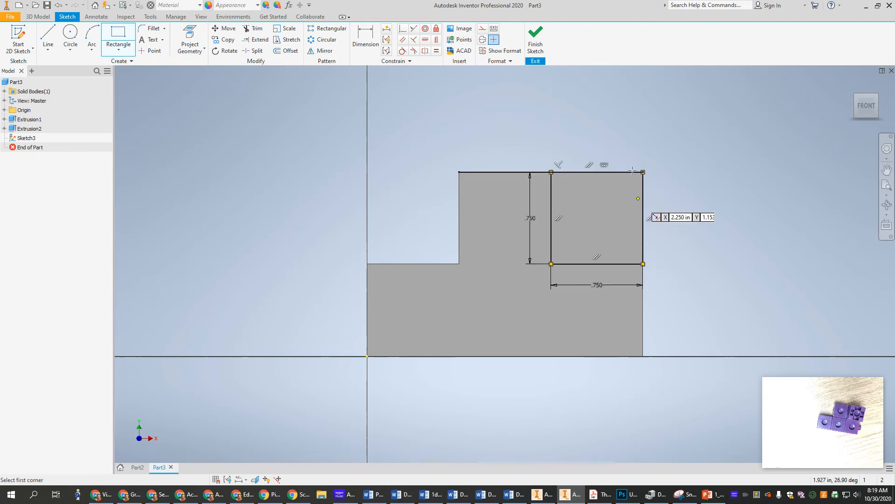
{"action": "left_click", "coordinate": [536, 37]}
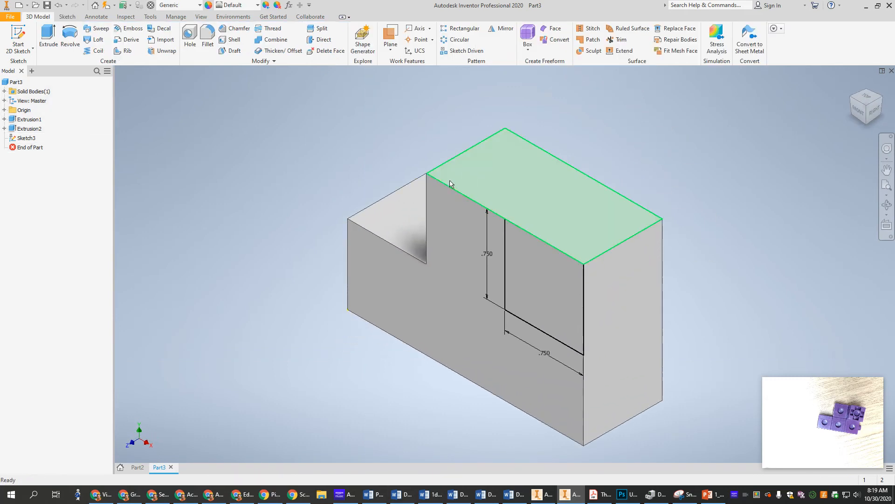
Extrude the corner square 0.75 in outward from the front face, joined to the body, and check it from the side.
{"action": "left_click", "coordinate": [49, 37]}
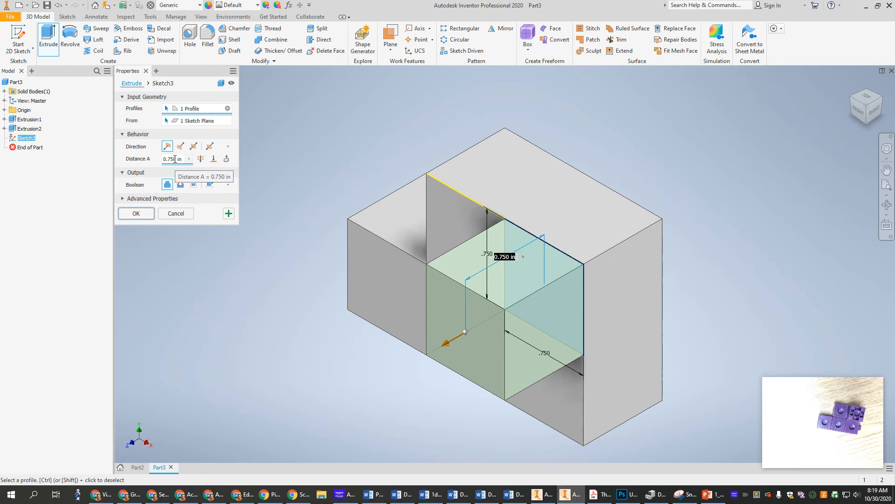
{"action": "left_click", "coordinate": [136, 214]}
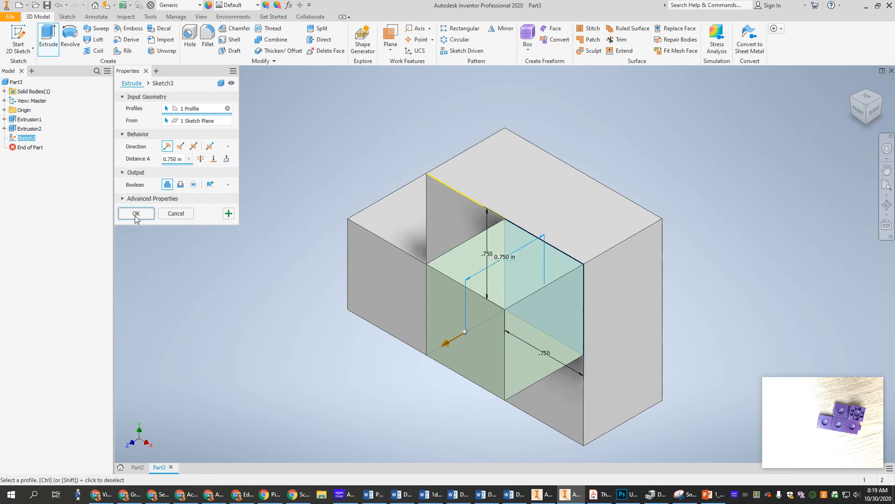
{"action": "left_click", "coordinate": [857, 111]}
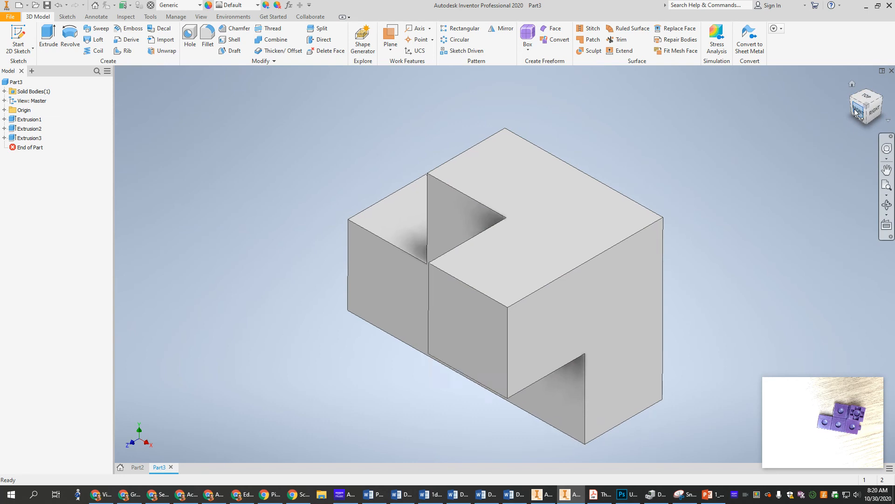
{"action": "left_click", "coordinate": [884, 109]}
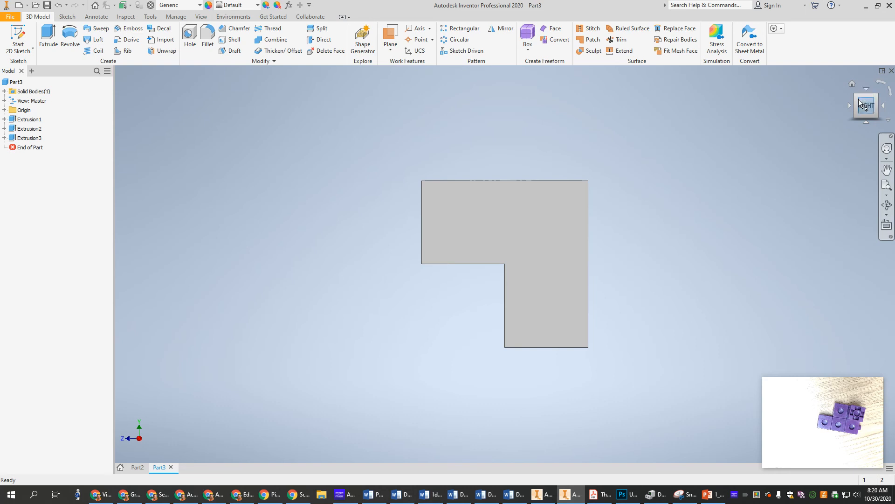
{"action": "left_click", "coordinate": [852, 84]}
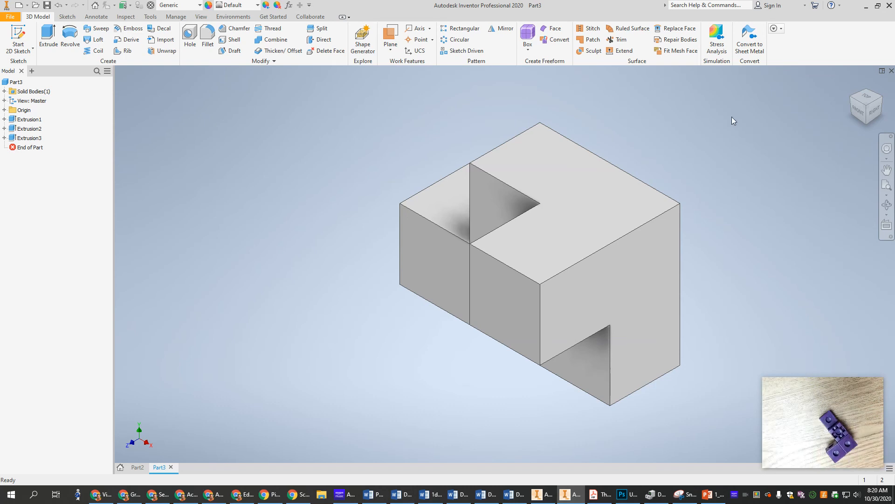
Adjust the whole part's appearance to purple with RGB 128, 0, 255 and apply it.
{"action": "left_click", "coordinate": [266, 5]}
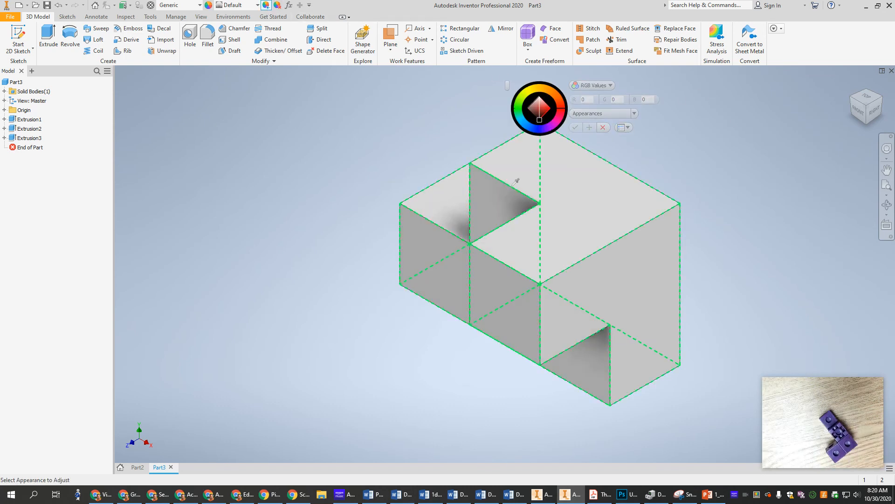
{"action": "left_click", "coordinate": [556, 174]}
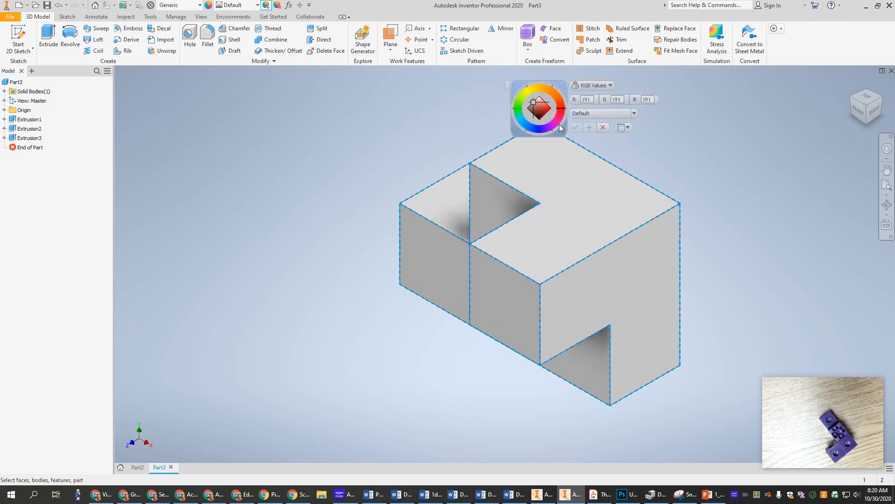
{"action": "left_click", "coordinate": [545, 128]}
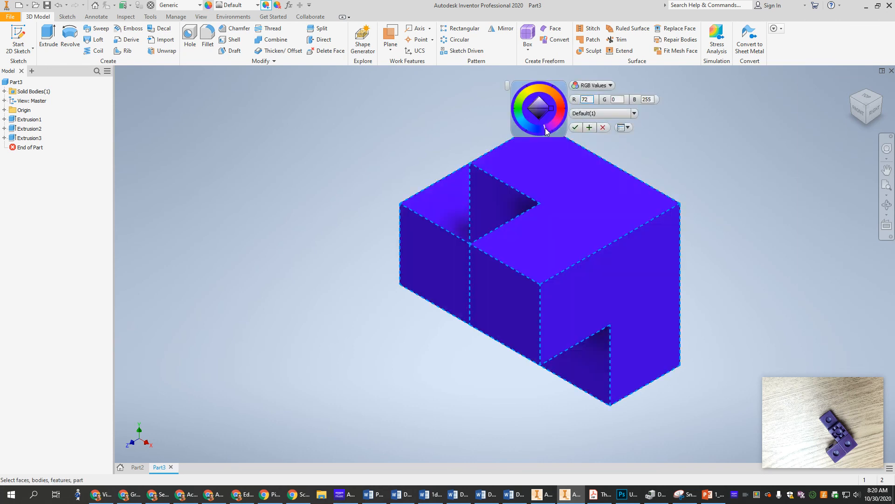
{"action": "left_click", "coordinate": [550, 128]}
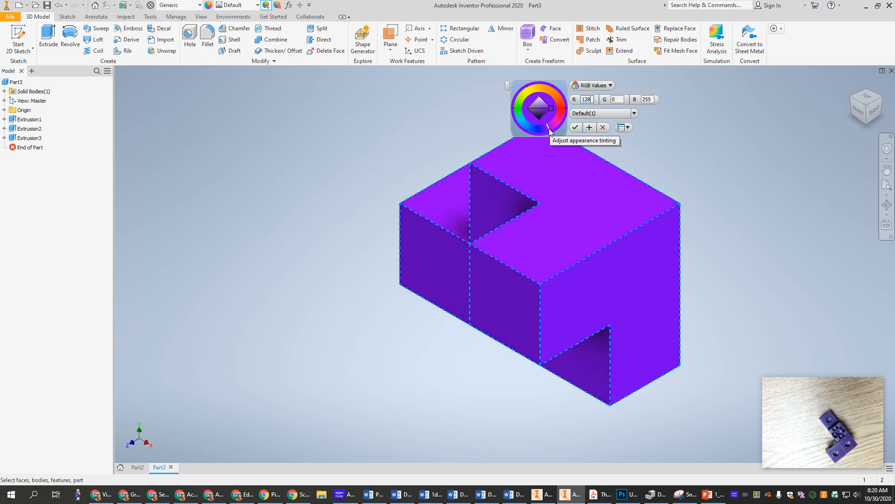
{"action": "left_click", "coordinate": [576, 128]}
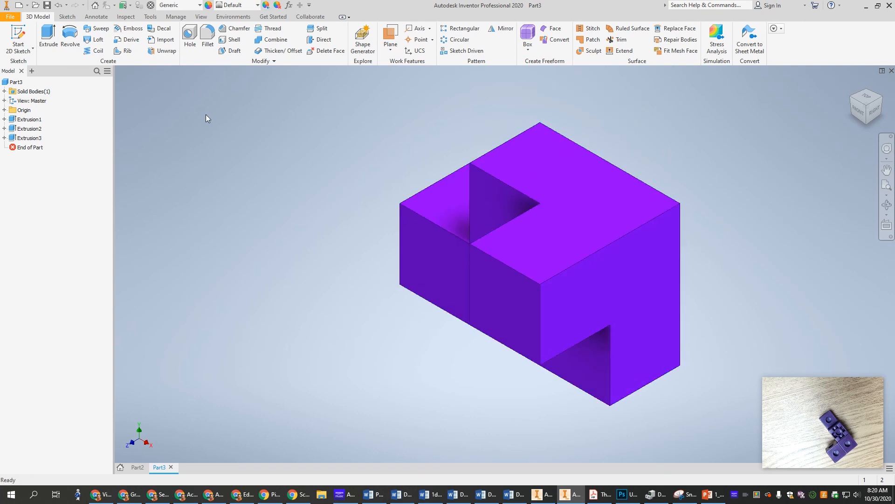